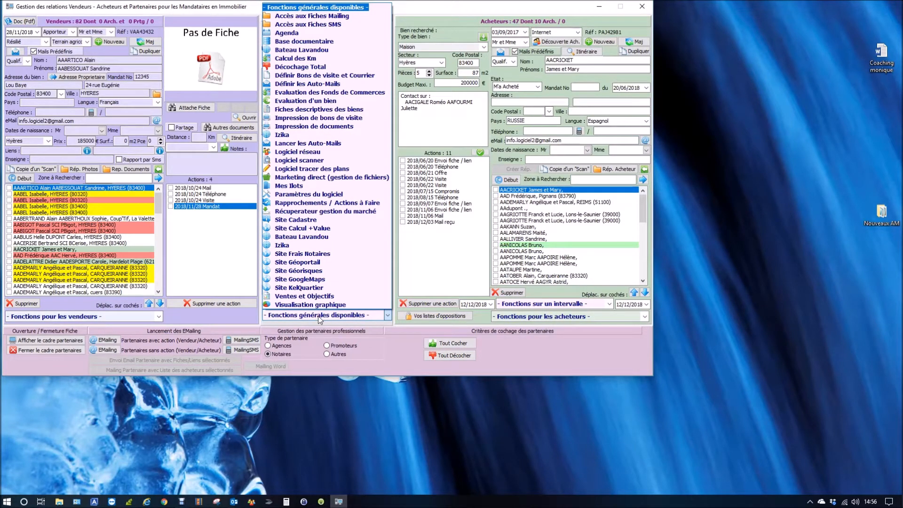
Examine the seller mandate colours in the software's graphic parameters, including Eval. sans Mdt, Mandats Simples and Vendus, and close the parameters
click(303, 194)
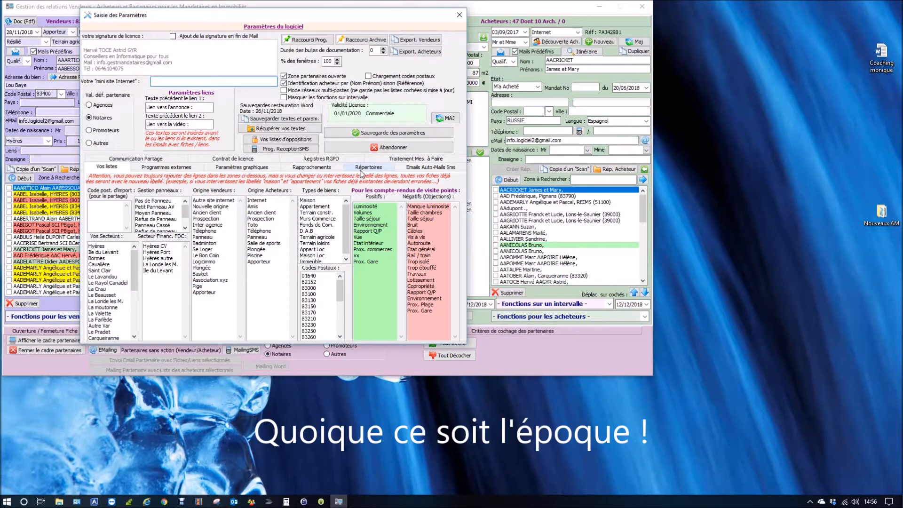
click(253, 169)
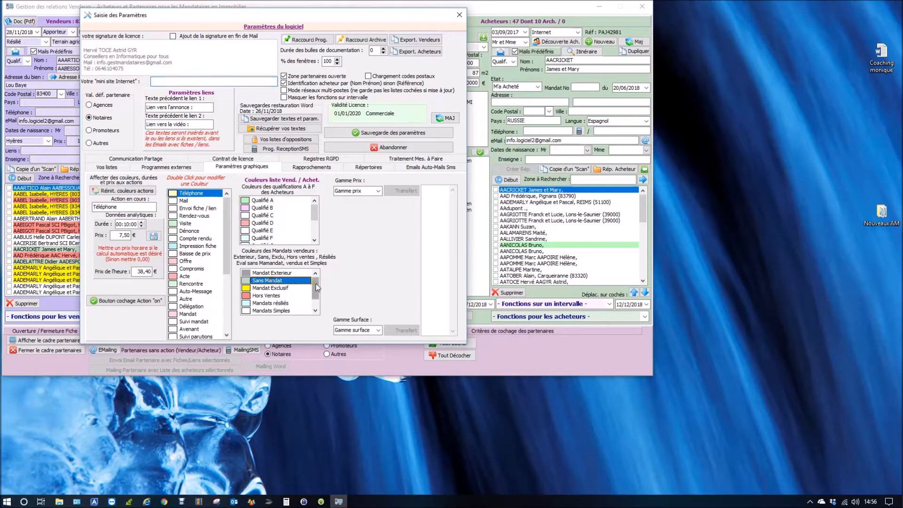
scroll(316, 305, down, 1)
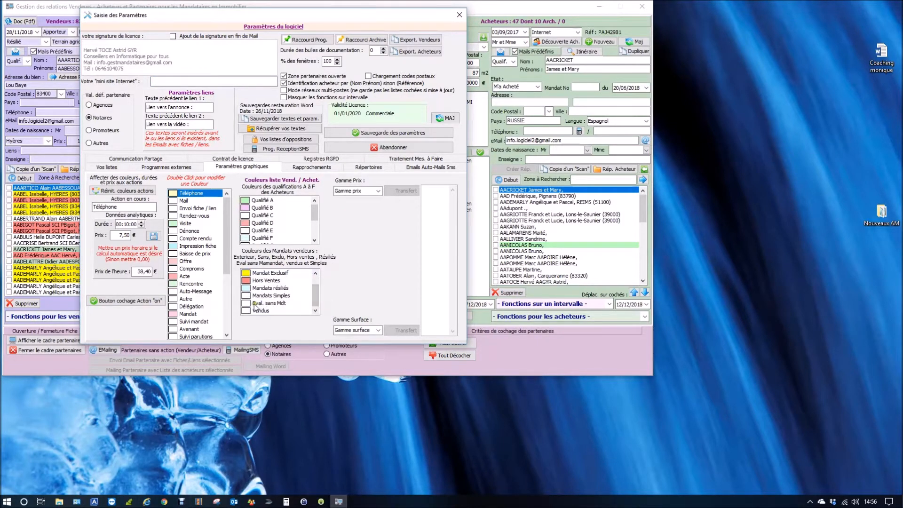
click(255, 303)
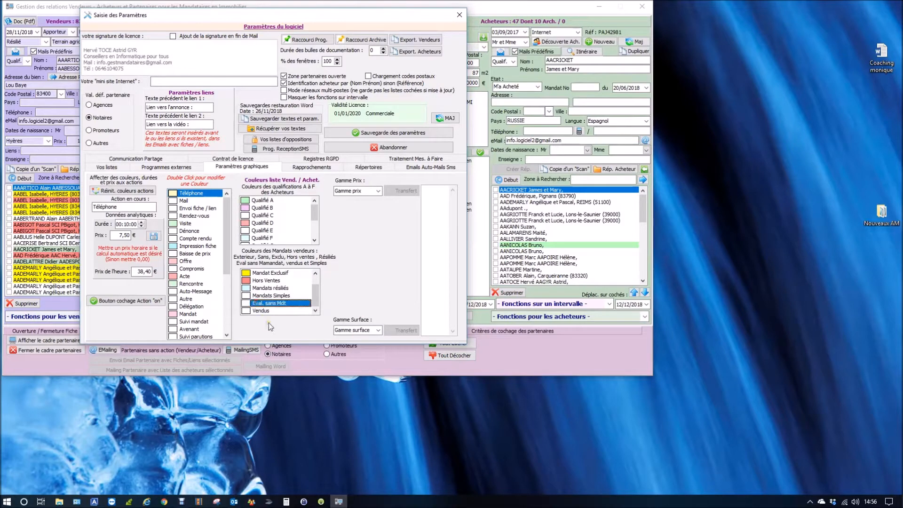
click(263, 297)
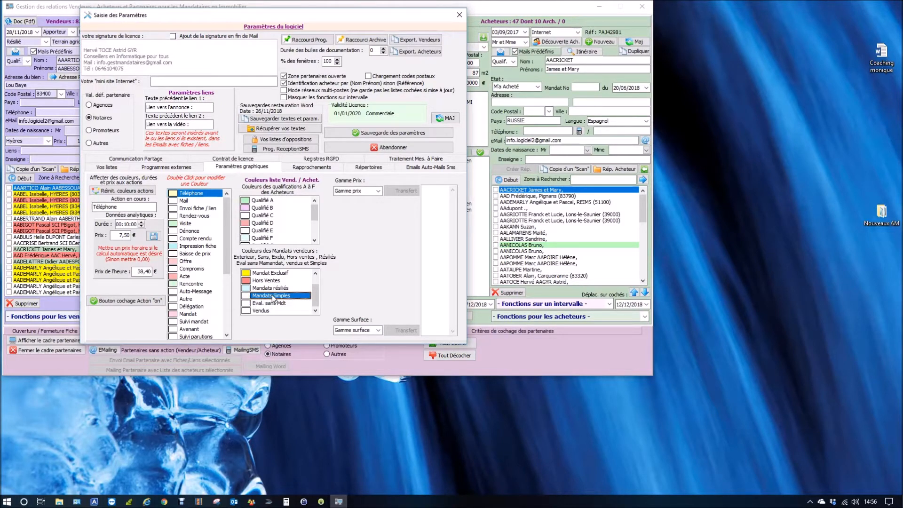
click(260, 311)
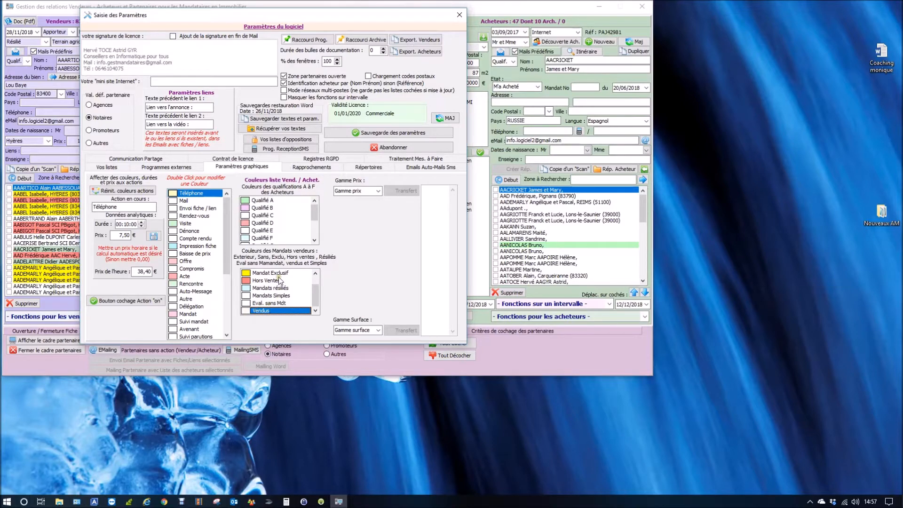
drag(319, 295, 321, 275)
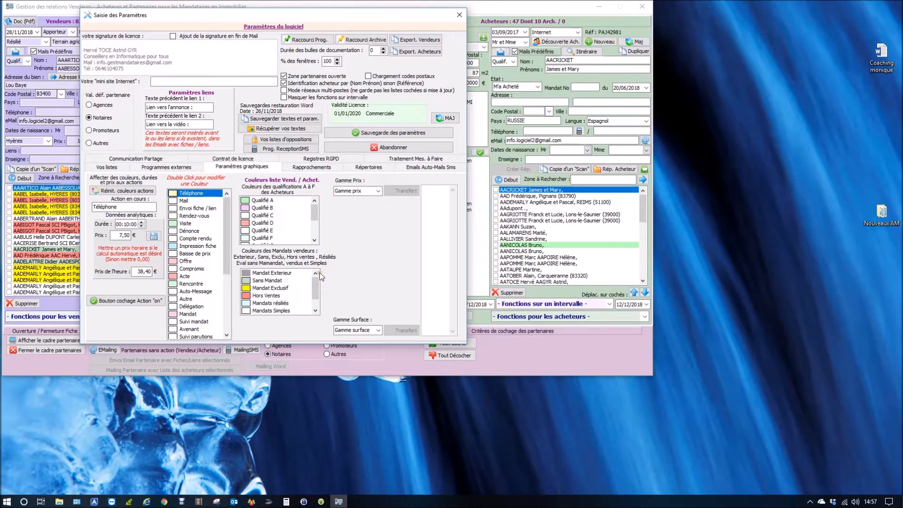
click(460, 16)
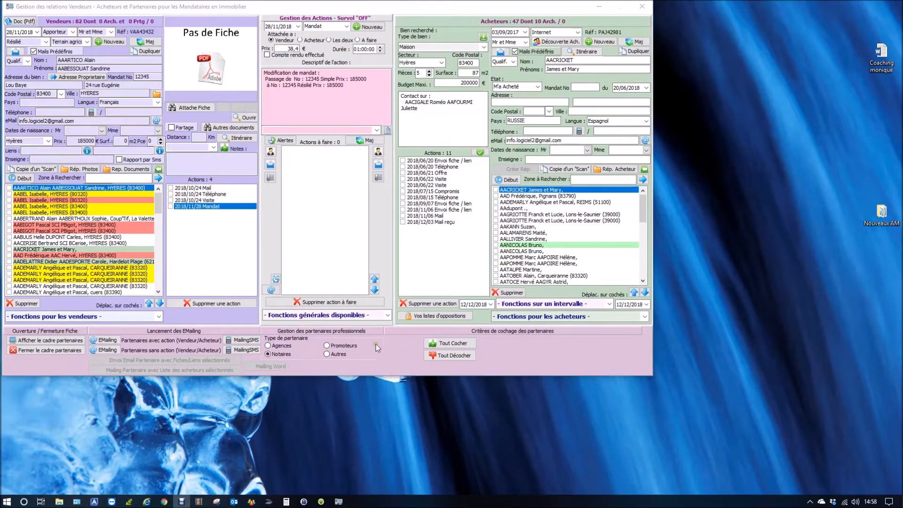
Check the software parameters for e-mails, auto-mails and SMS, including the option that saves sent mails in a directory, and close them
click(342, 319)
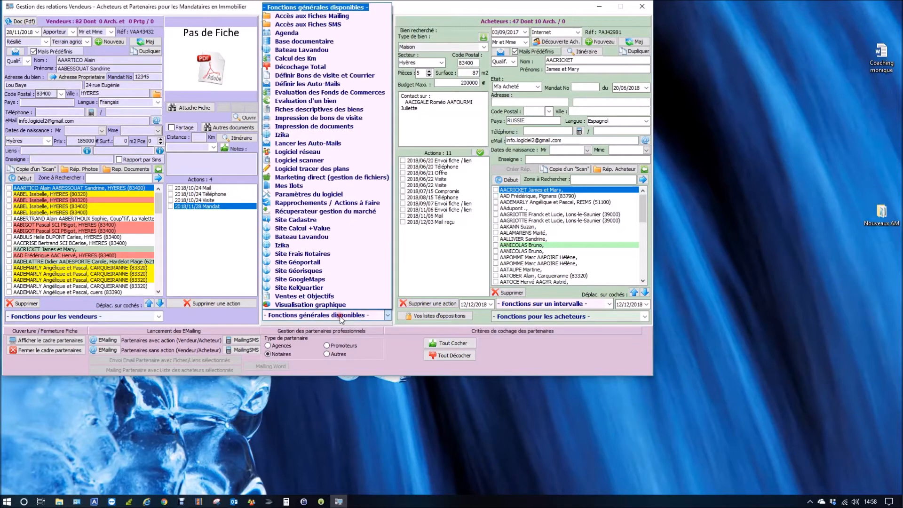
click(320, 194)
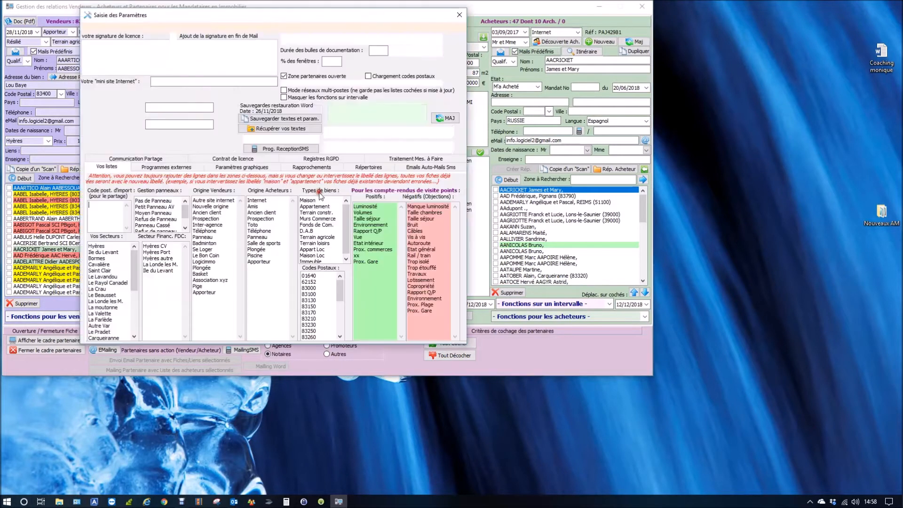
click(367, 169)
click(428, 167)
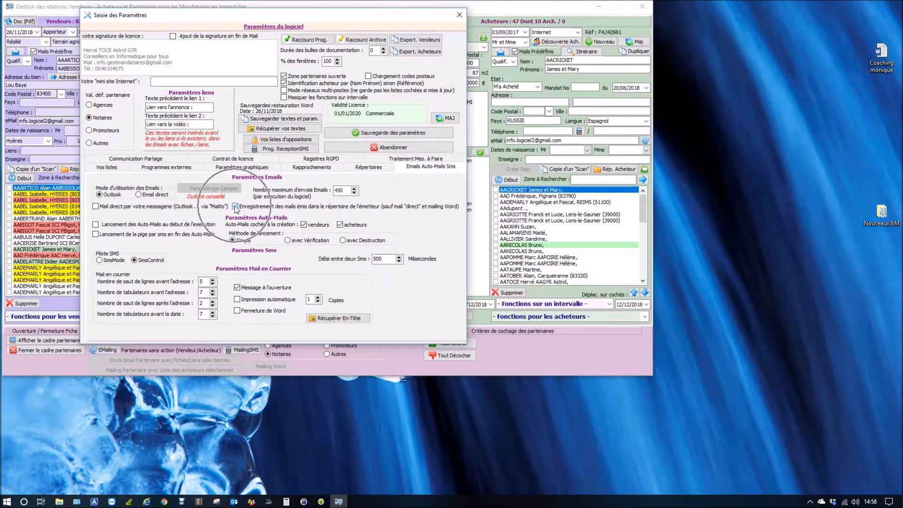
click(459, 15)
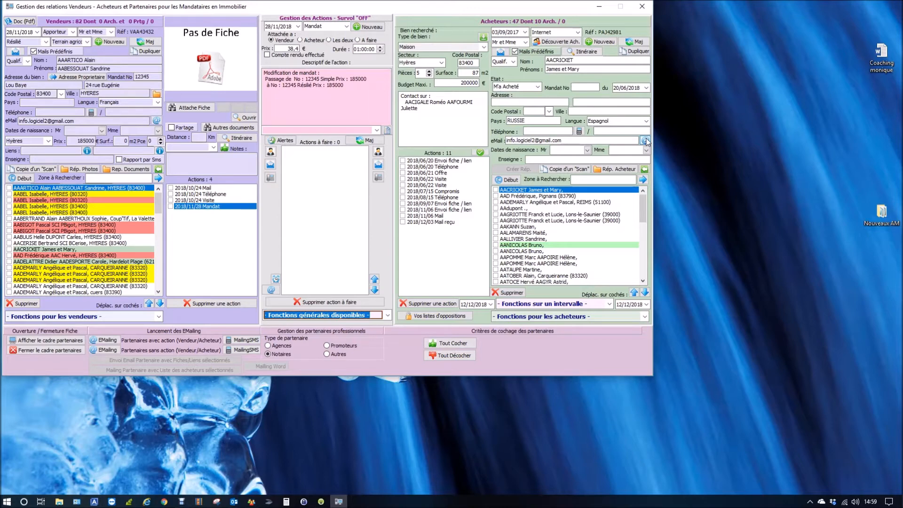
Start a direct mail to the second Lons-le-Saunier buyer in the list with the subject "Test nouveau mail"
click(558, 220)
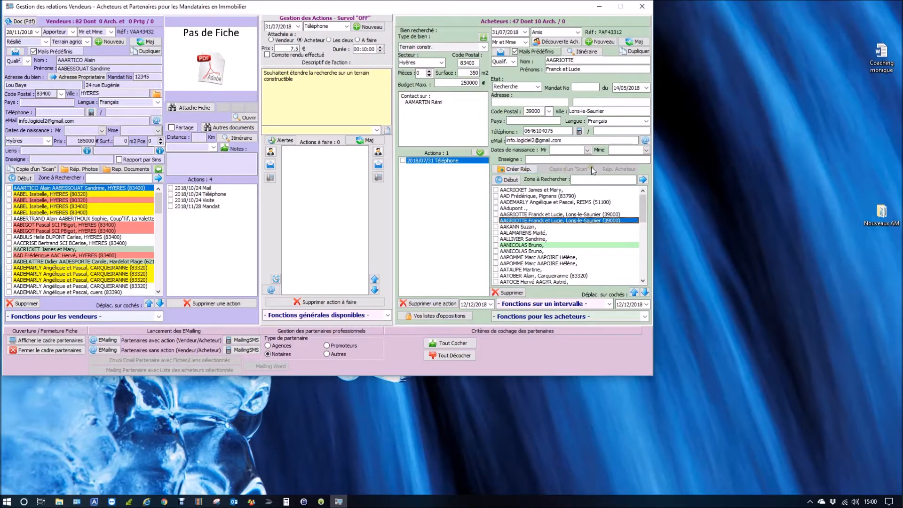
click(645, 140)
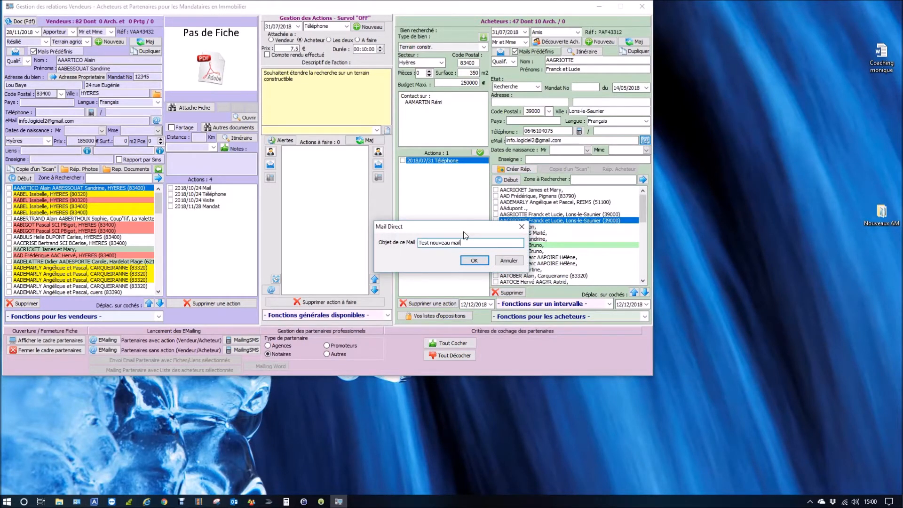
key(Return)
Fill the mail with the first memorised Acheteurs text, send it, and decline to record the action for both parties
click(411, 54)
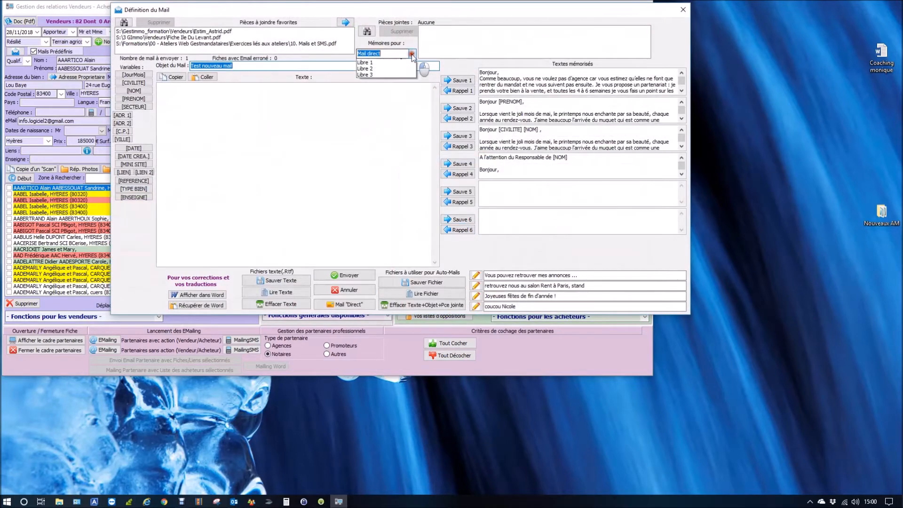
click(407, 67)
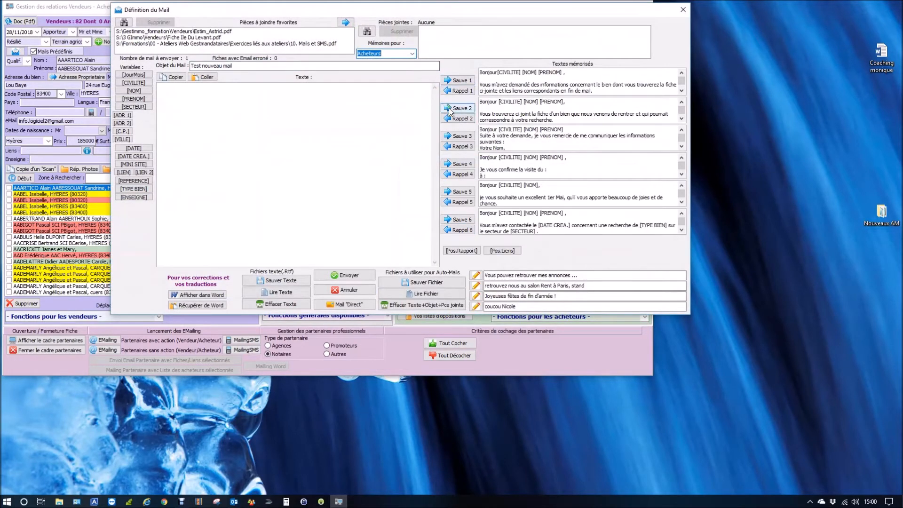
click(458, 90)
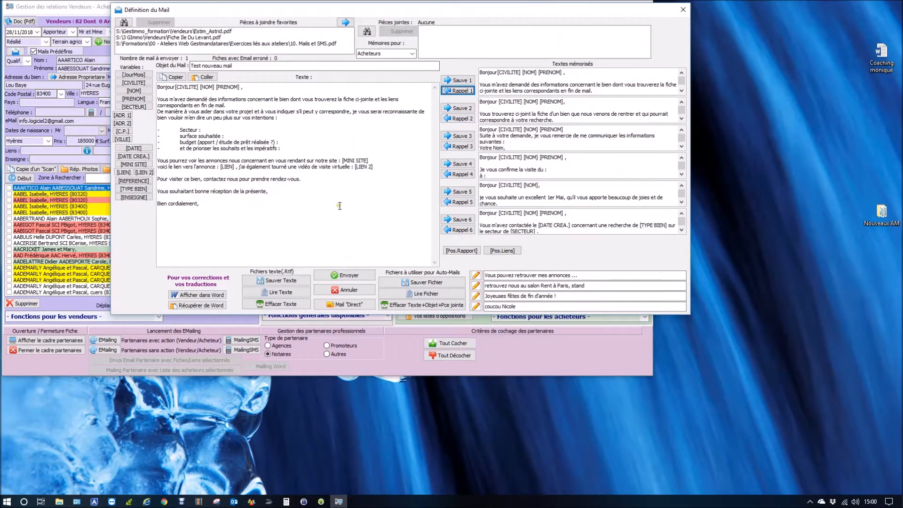
click(349, 277)
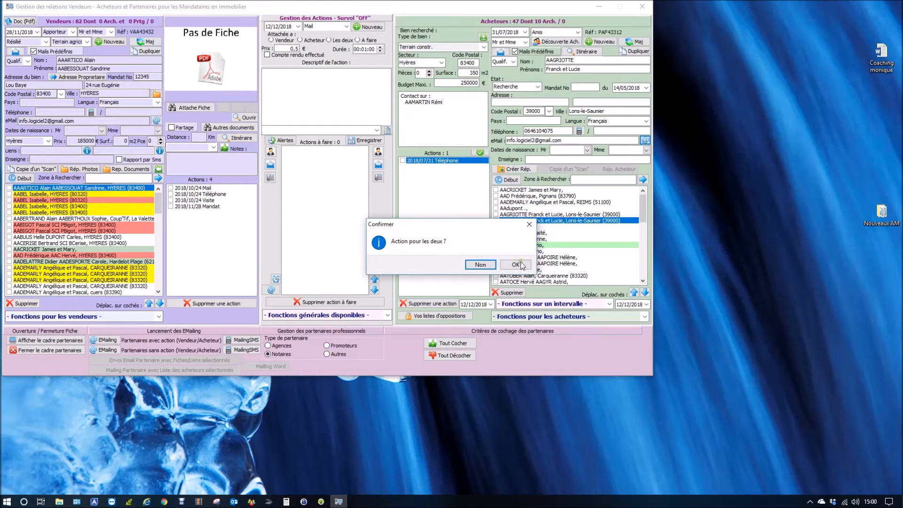
click(480, 265)
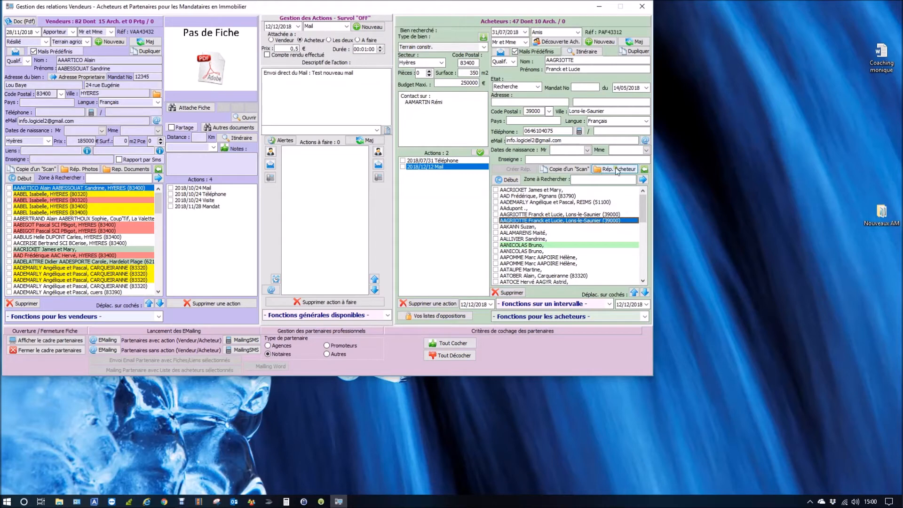
Check the saved mail in the buyer's Mails Emis folder and close the folder window
click(608, 170)
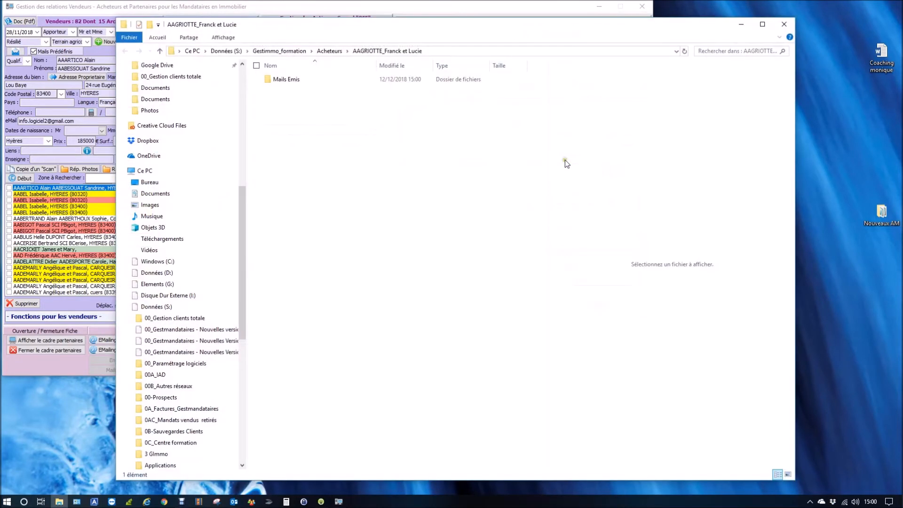
double_click(271, 81)
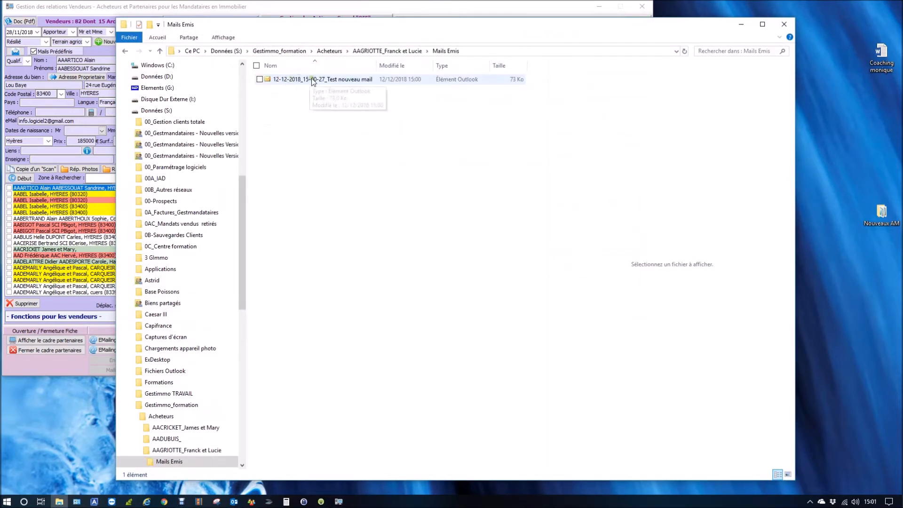
click(784, 24)
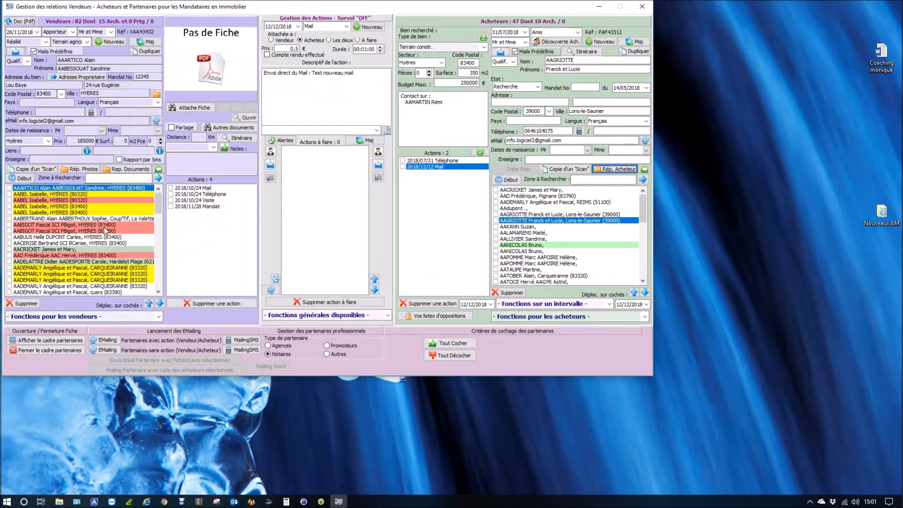
Start a direct mail to both the fifth seller in the list and the selected buyer, with the subject "date compromis"
click(80, 212)
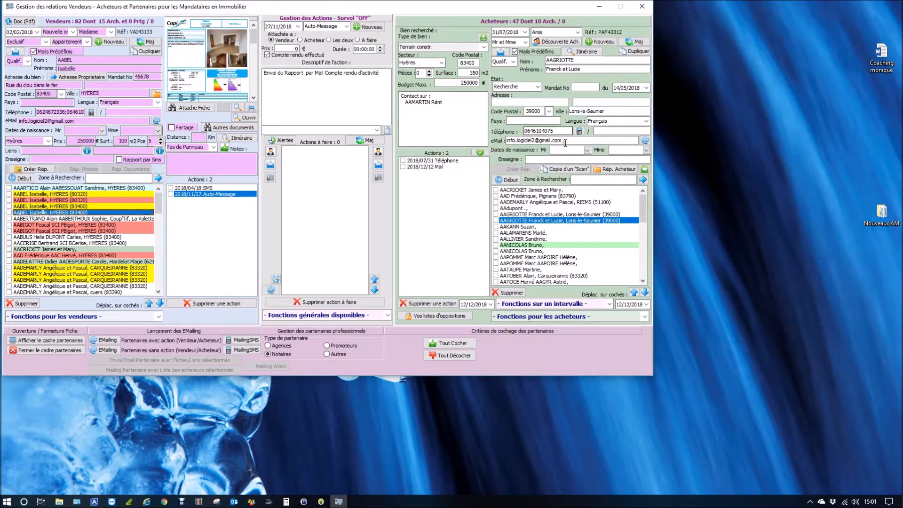
click(156, 121)
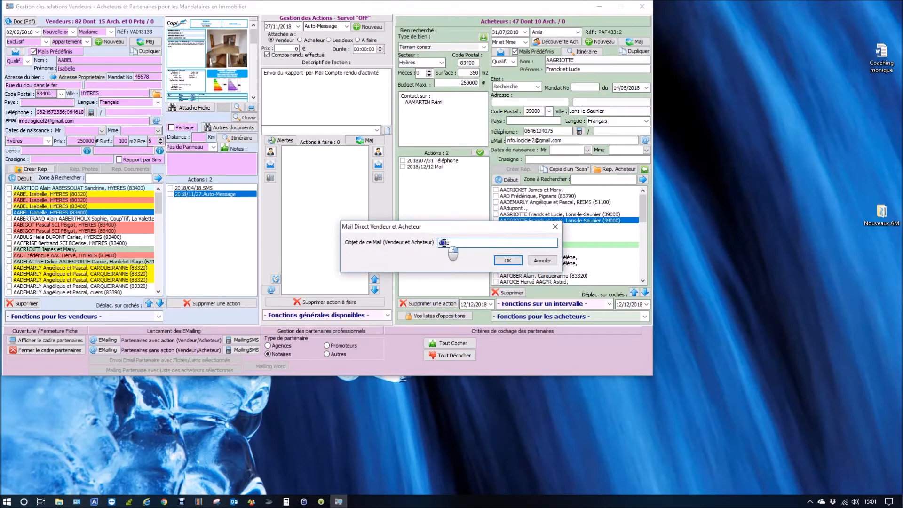
text(date compromis)
key(Return)
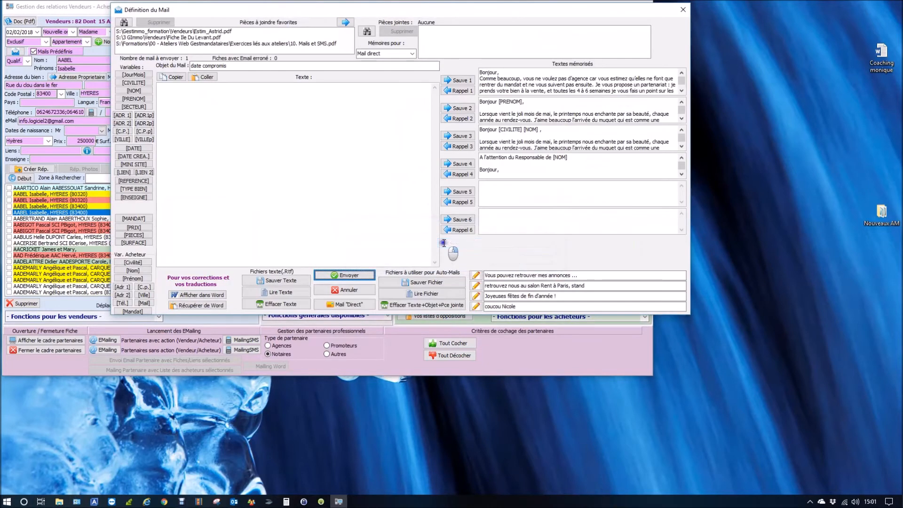
Choose the Vendeurs memorised texts, enter "sdfqsdfqsdfqsf" as the message body and send the mail
click(393, 53)
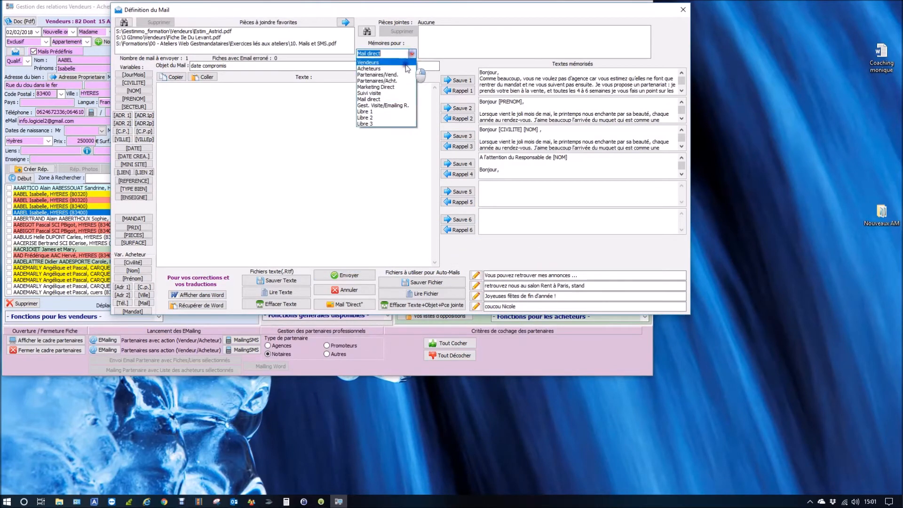
click(401, 68)
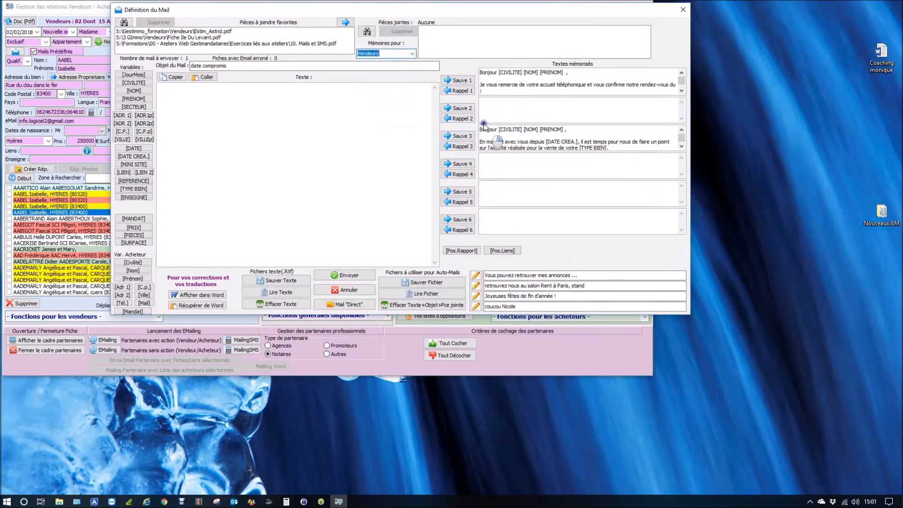
click(333, 149)
text(sdfqsdfqsdfqsf)
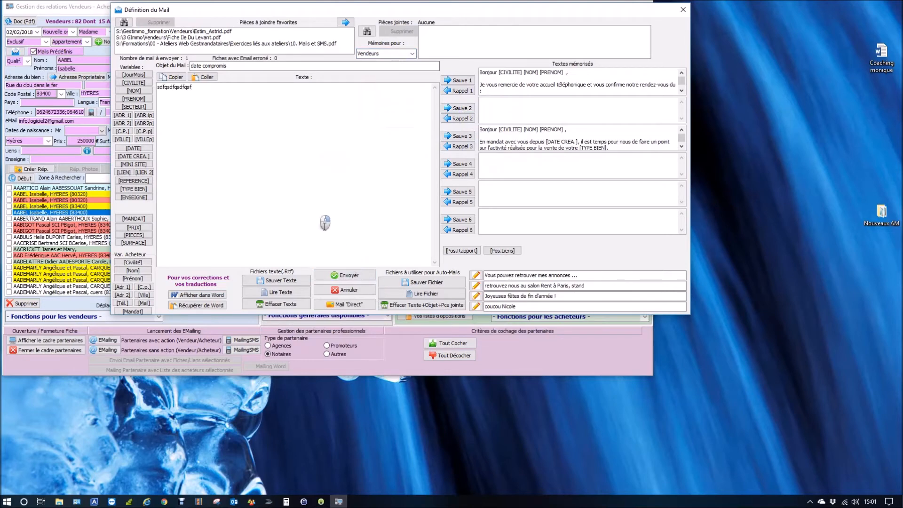
click(335, 277)
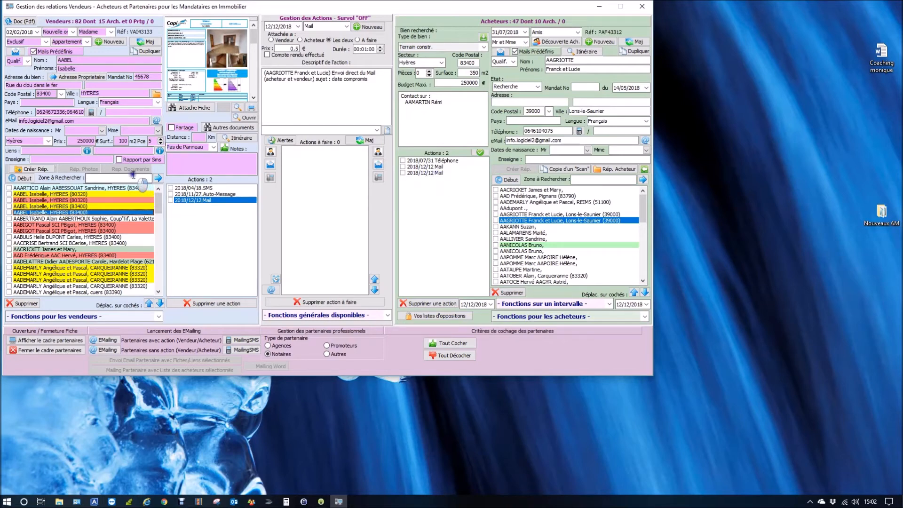
Check the saved mail in the Mails Emis folder of the same seller's documents and close the folder window
click(127, 213)
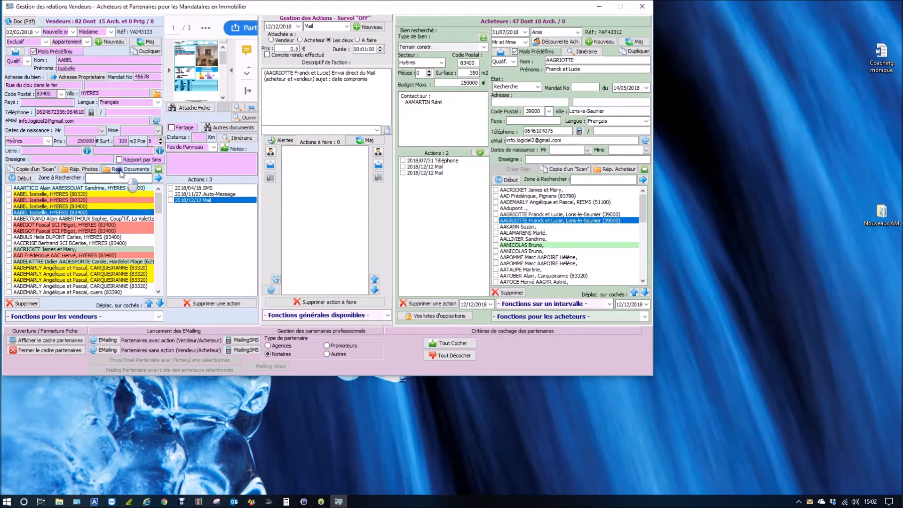
click(121, 170)
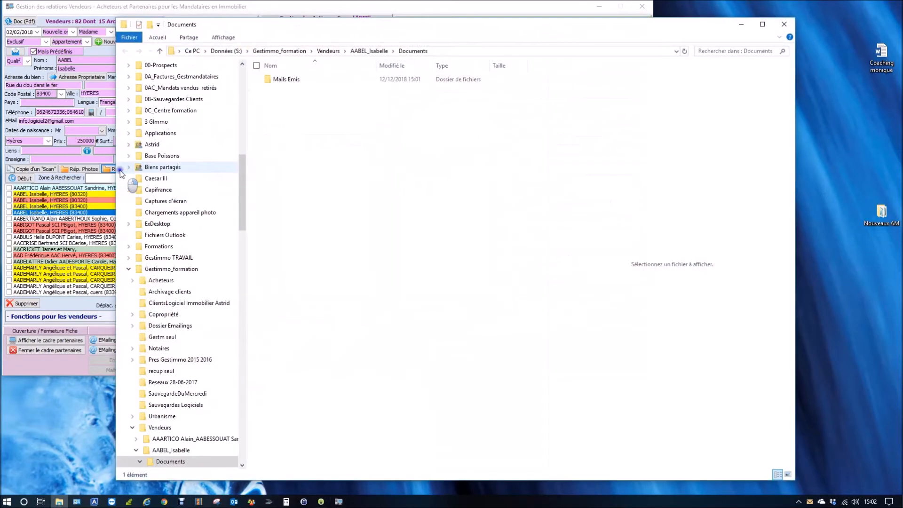
double_click(282, 79)
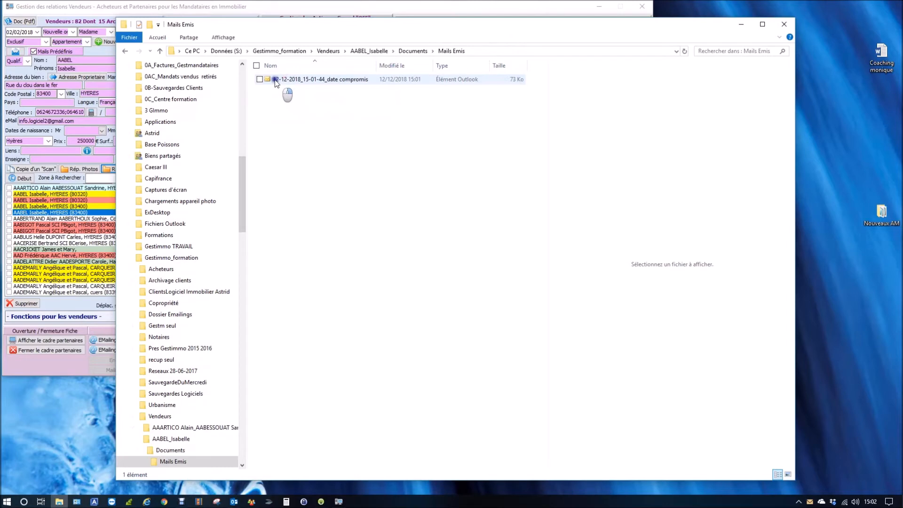
click(784, 24)
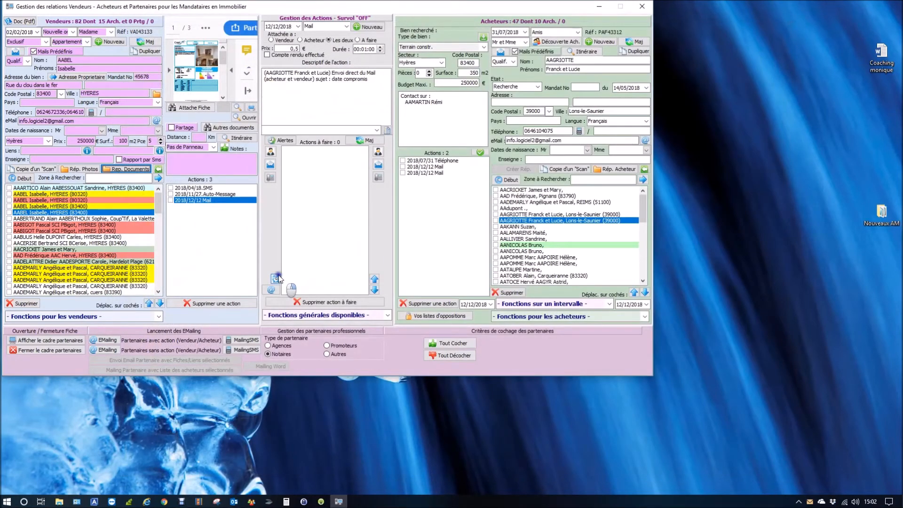
Start a direct mail to the sixth seller in the list with the subject "Test passage outlook"
click(121, 218)
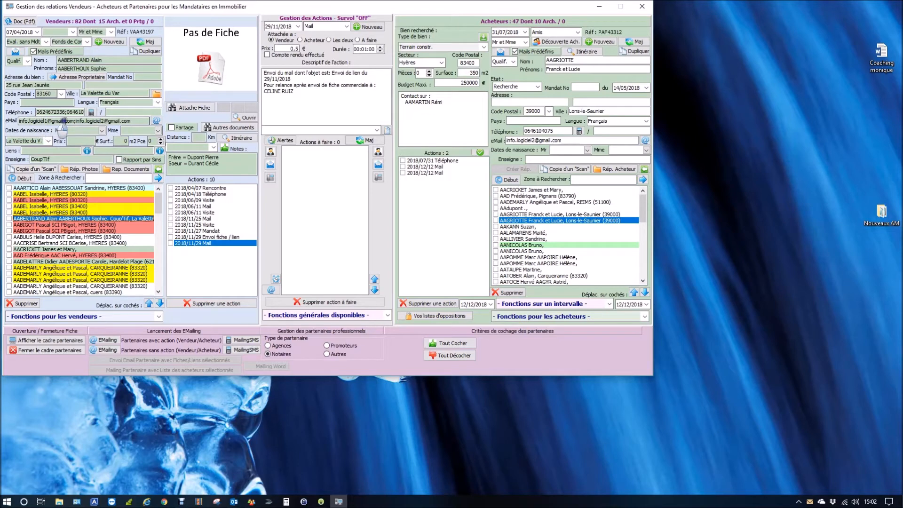
click(156, 121)
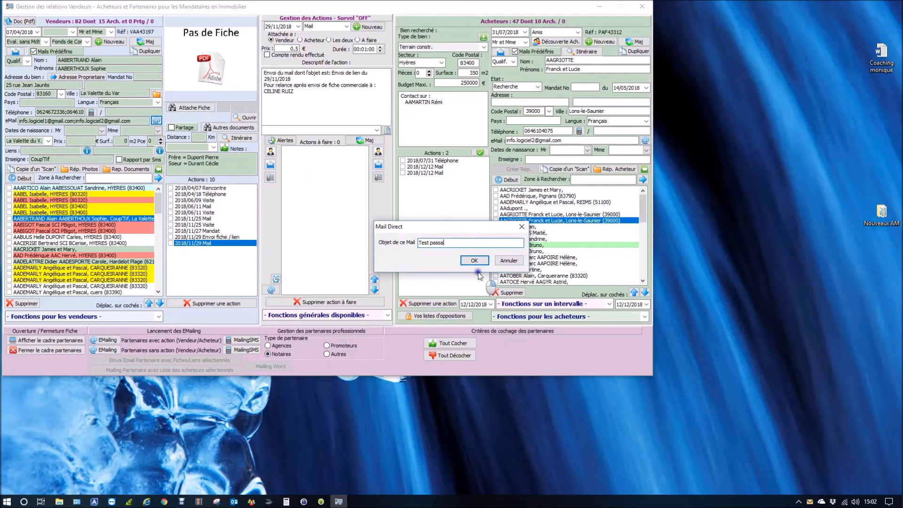
key(Return)
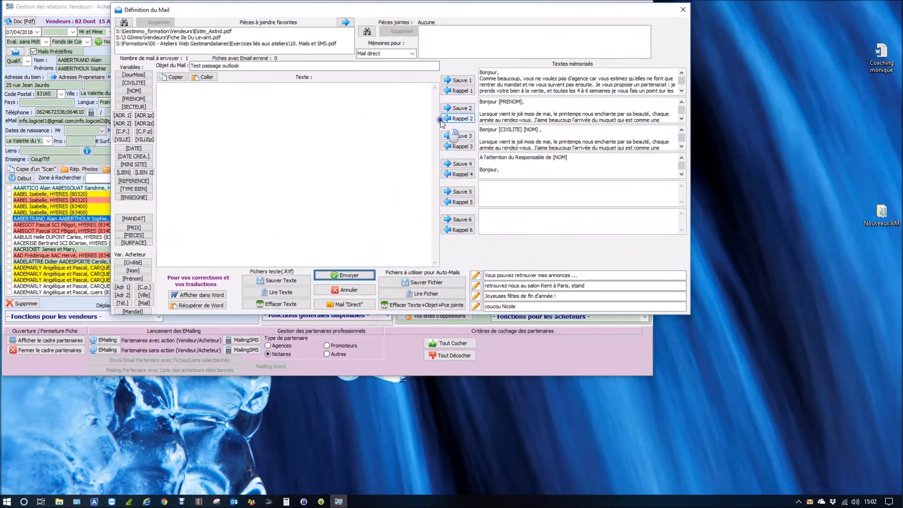
Insert the first memorised text as the message body, transfer the mail to Outlook and bring its message window to the front
click(457, 90)
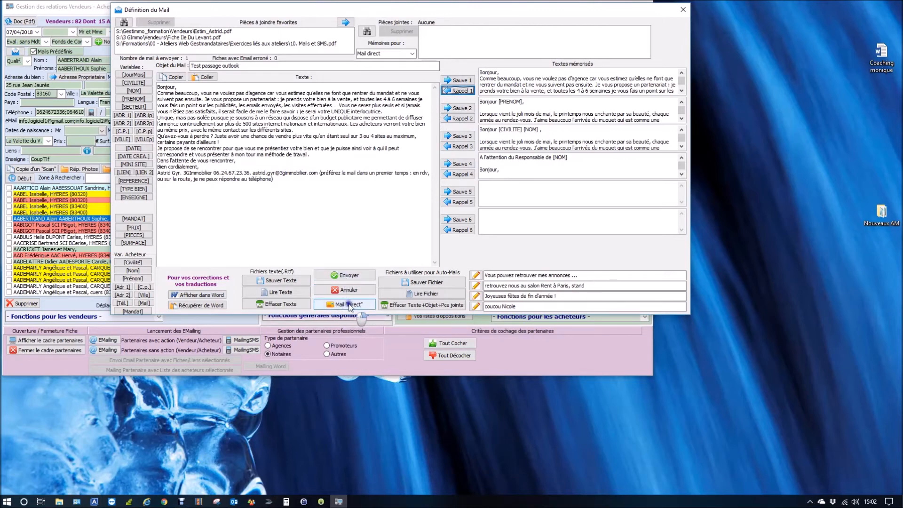
click(349, 305)
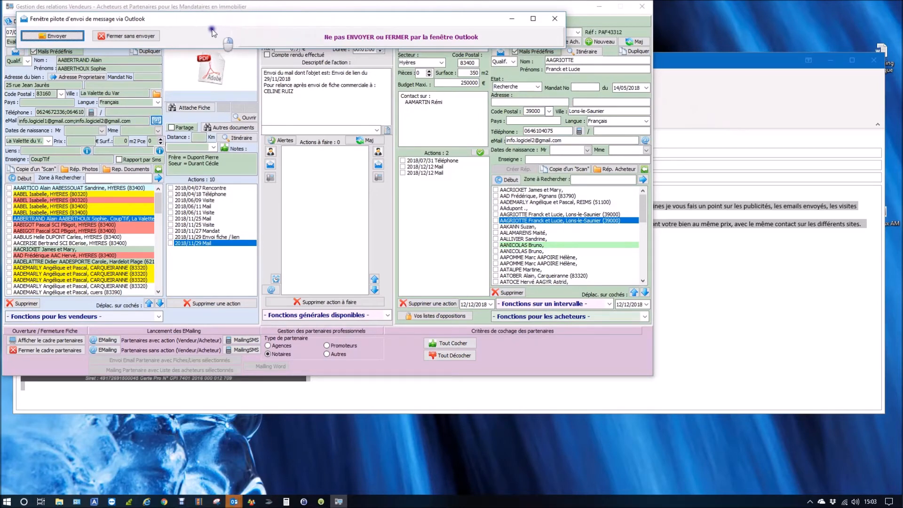
key(ctrl)
key(ctrl)
key(ctrl)
click(740, 61)
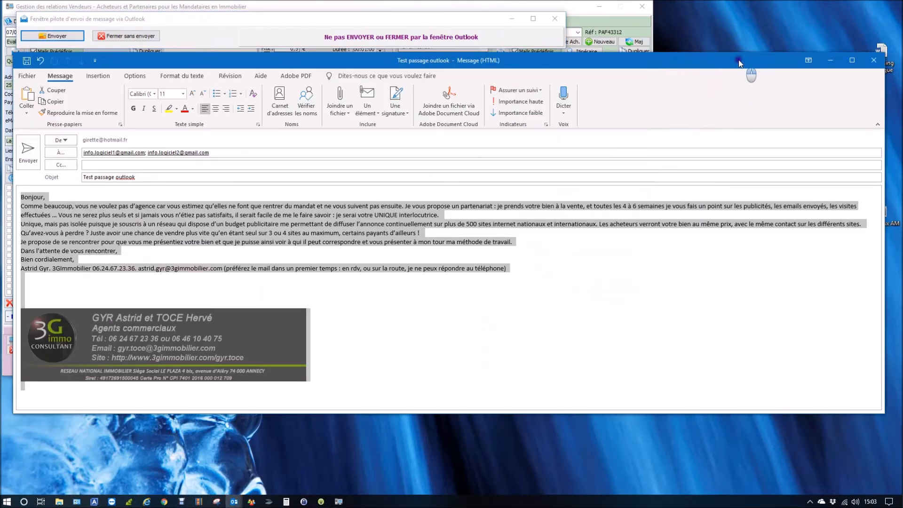
Review the message text, contact line and signature image in the Outlook message window
drag(738, 60, 741, 67)
click(245, 265)
click(256, 349)
click(72, 221)
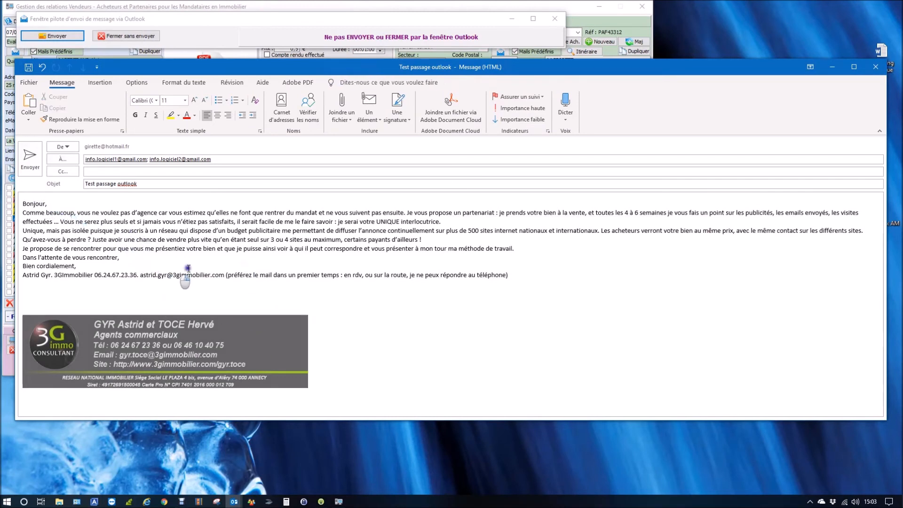
drag(106, 273, 323, 273)
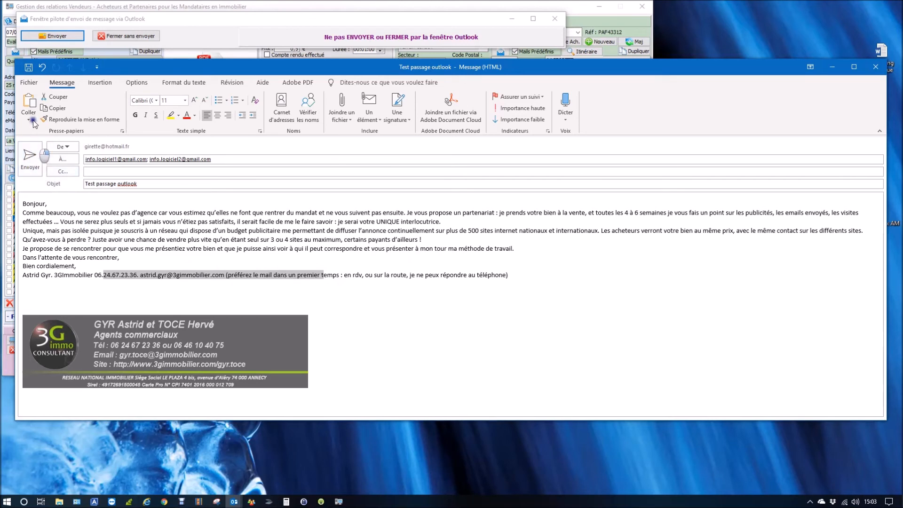
Send the mail from the Outlook pilot window and record the mail action for the seller only, not for both parties
click(49, 37)
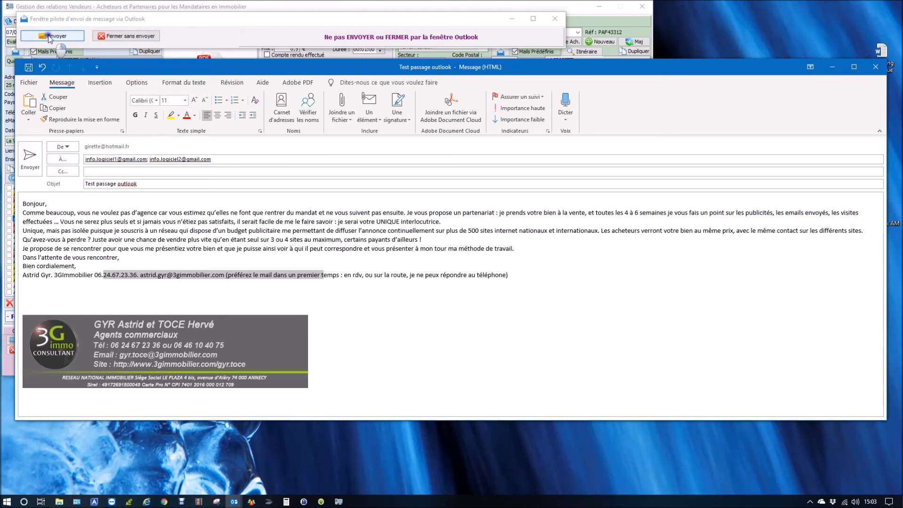
click(49, 38)
click(48, 36)
click(46, 38)
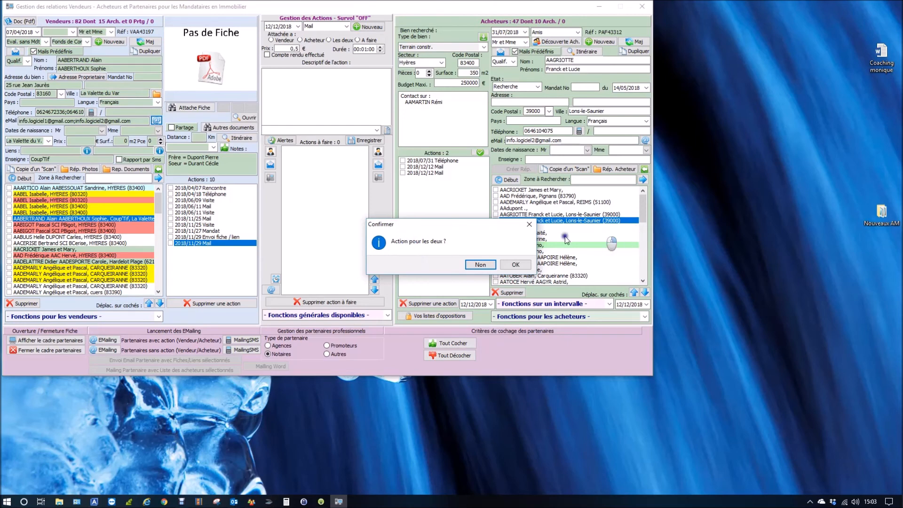
click(480, 265)
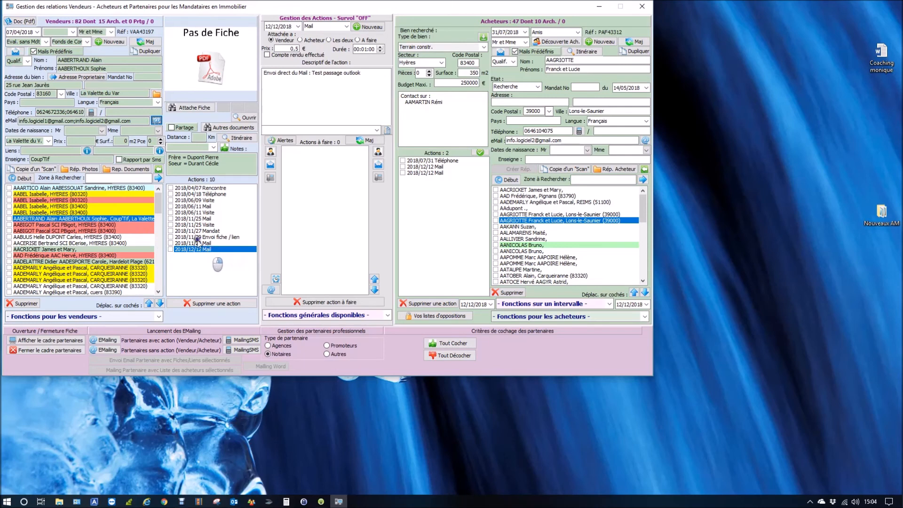
Check the Outlook mail saved in the Mails Emis folder of the seller's documents and close the folder window
click(129, 170)
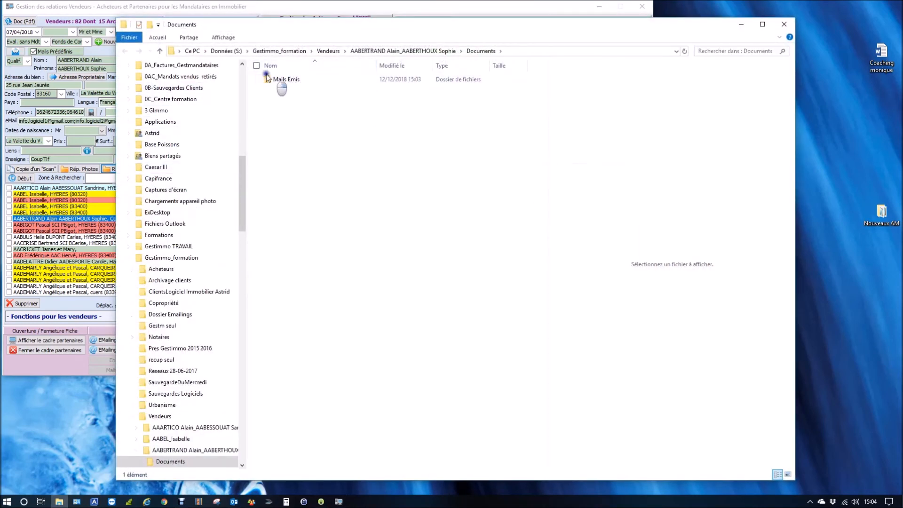
double_click(274, 80)
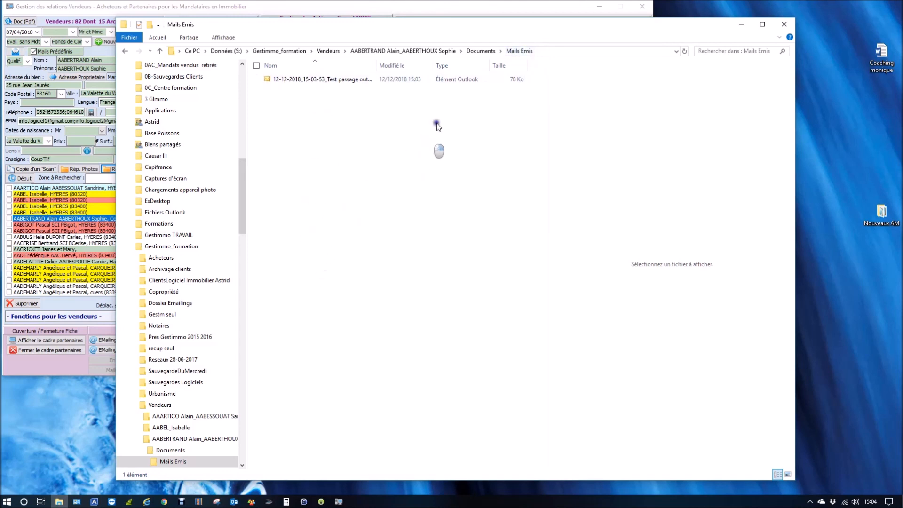
click(487, 52)
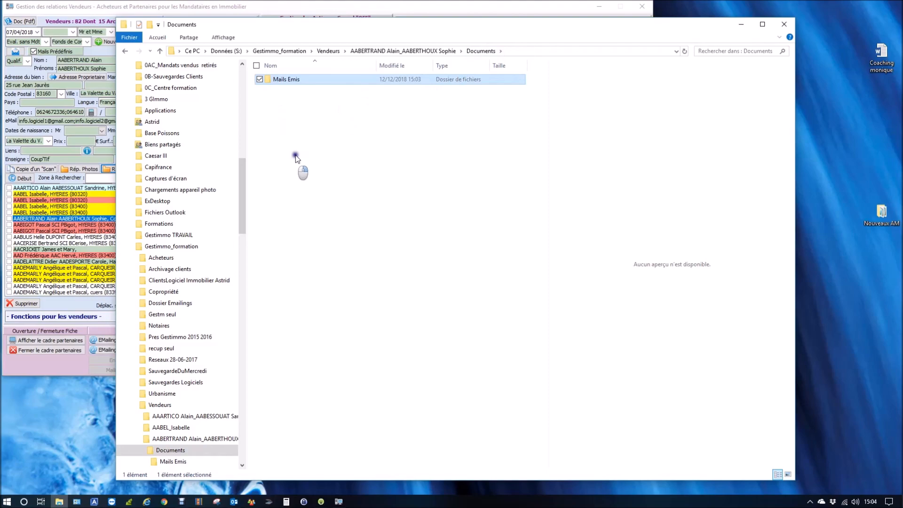
click(784, 24)
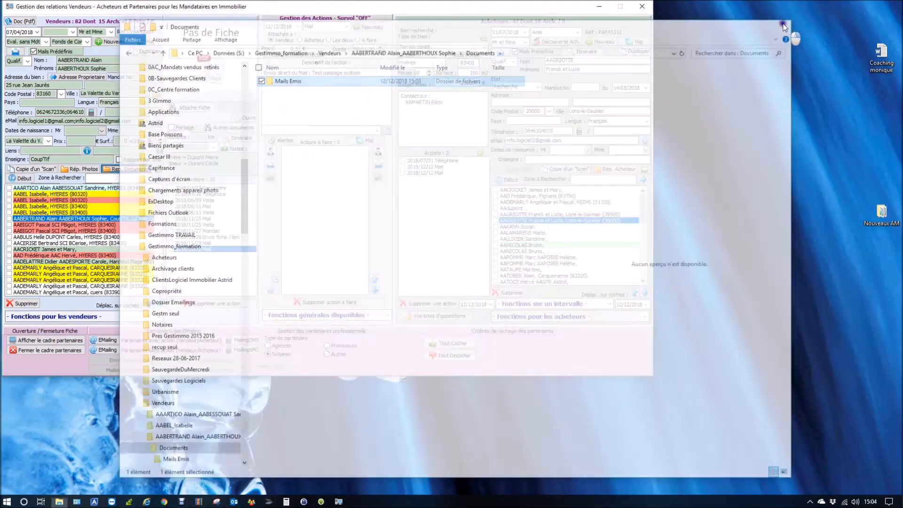